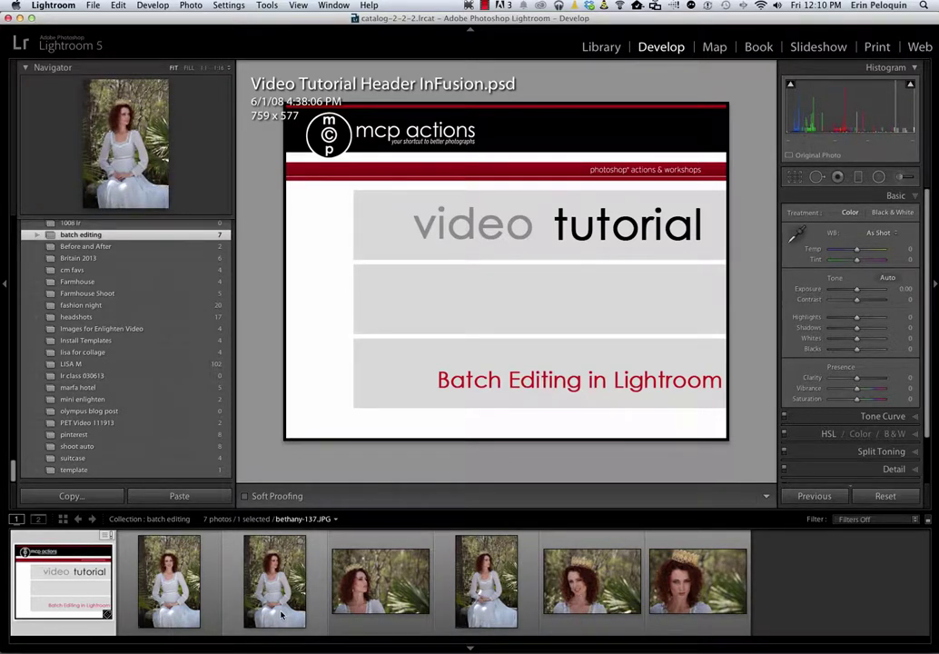
Make bethany-136.JPG the active photo in the Develop filmstrip.
{"action": "left_click", "coordinate": [143, 622]}
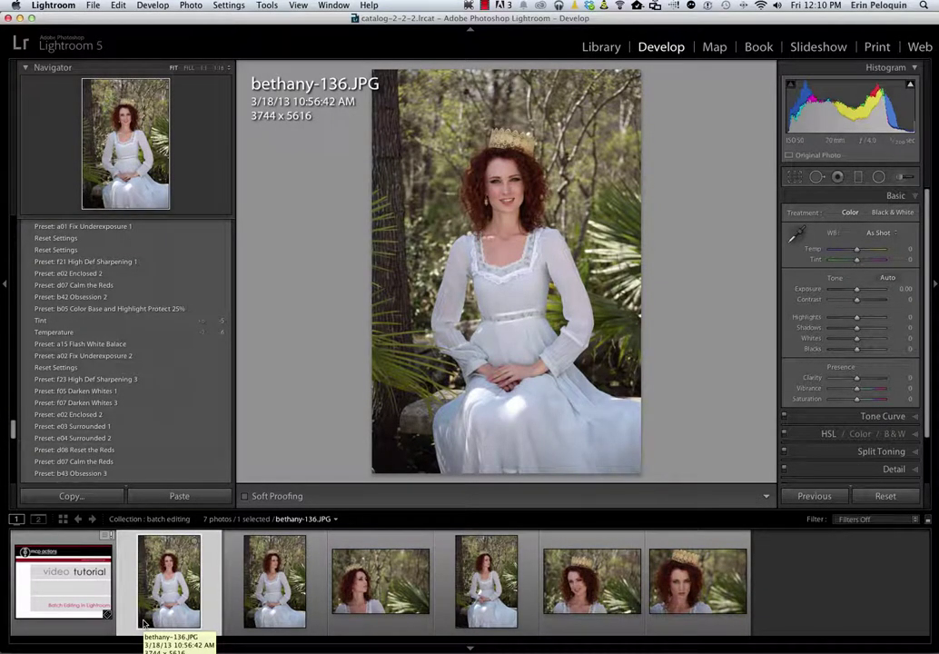
Select the first three portraits, scroll Presets to MCP InFusion, and leave Auto Sync switched on.
{"action": "left_click", "coordinate": [419, 629], "text": "shift"}
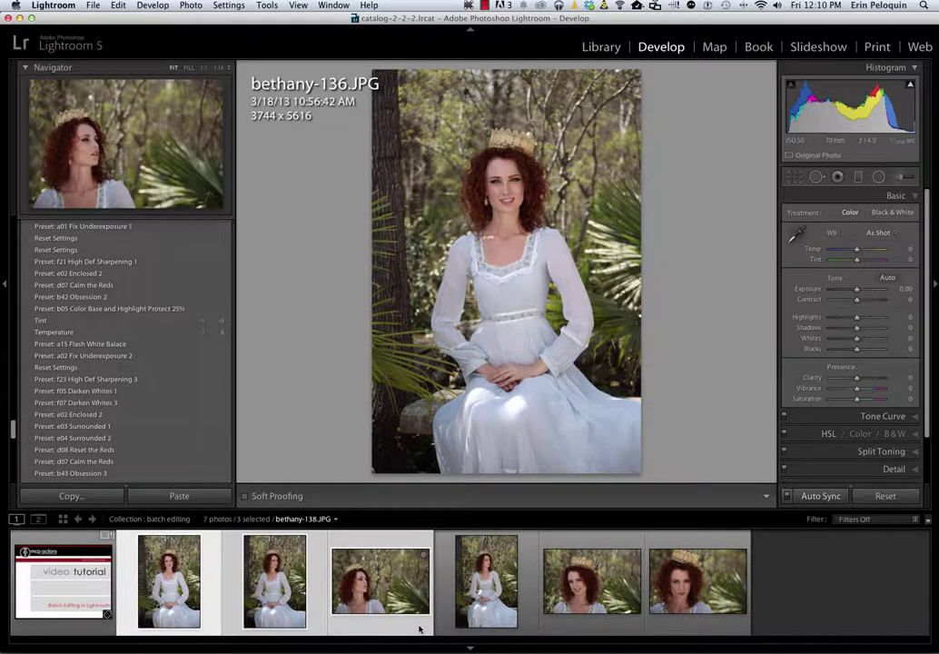
{"action": "scroll", "coordinate": [80, 406], "scroll_direction": "up", "scroll_amount": 5}
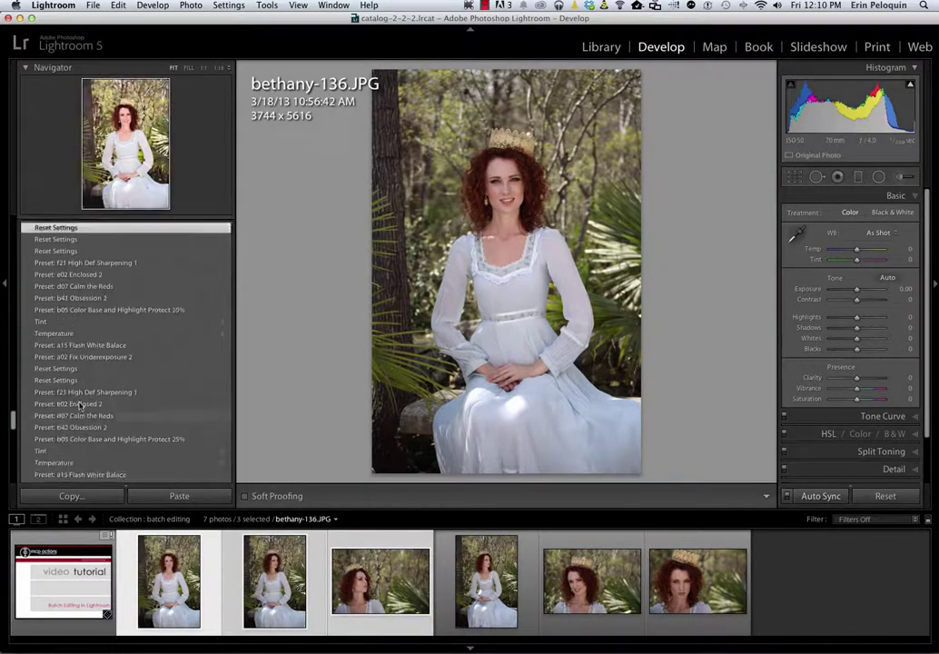
{"action": "scroll", "coordinate": [80, 406], "scroll_direction": "up", "scroll_amount": 15}
{"action": "scroll", "coordinate": [80, 406], "scroll_direction": "up", "scroll_amount": 20}
{"action": "scroll", "coordinate": [80, 406], "scroll_direction": "up", "scroll_amount": 20}
{"action": "scroll", "coordinate": [80, 406], "scroll_direction": "up", "scroll_amount": 15}
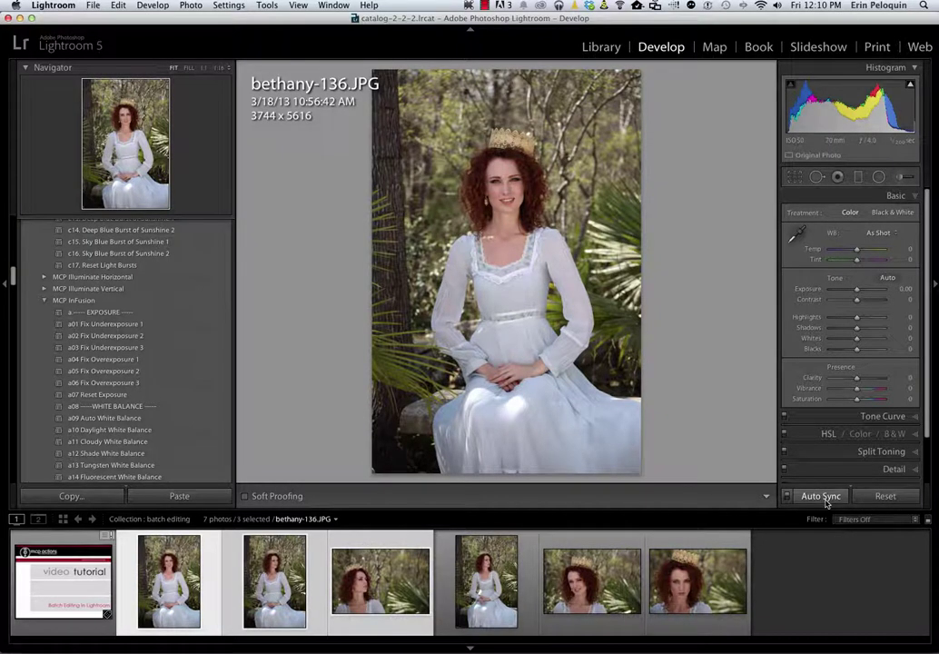
{"action": "left_click", "coordinate": [787, 497]}
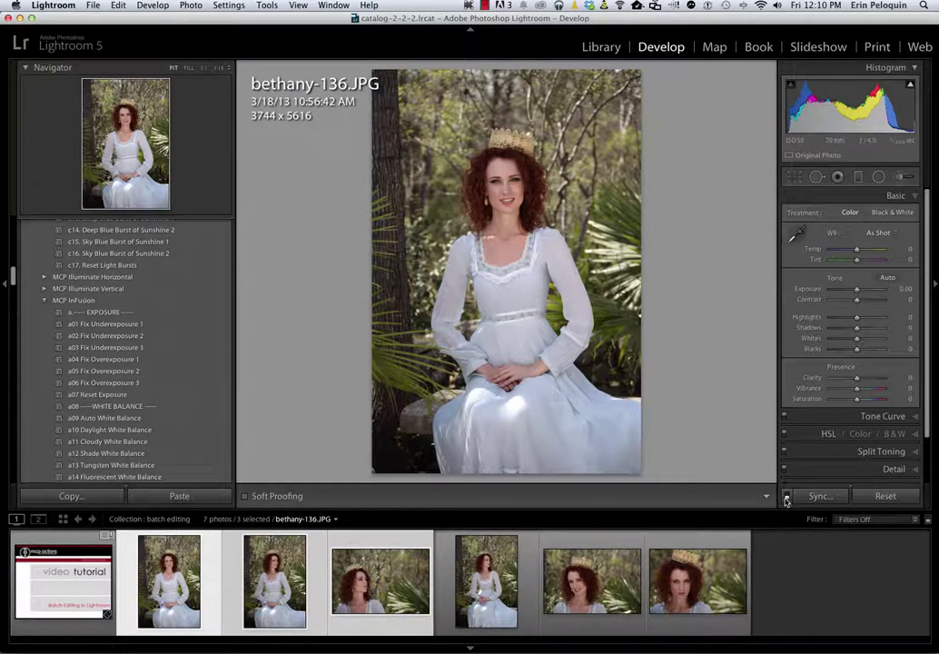
{"action": "left_click", "coordinate": [788, 497]}
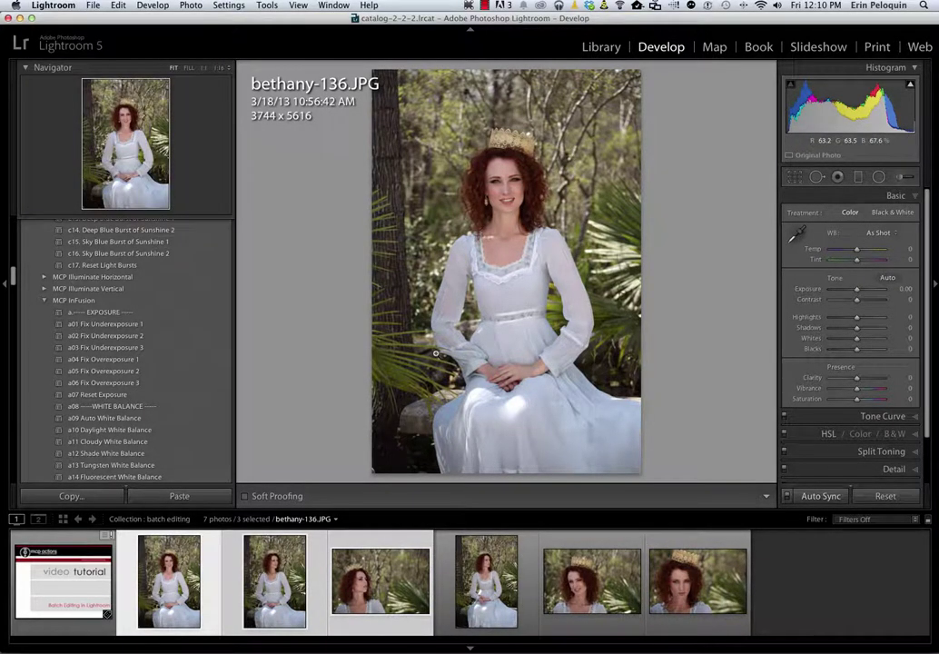
Apply a01 Fix Underexposure 1 and a15 Flash White Balance, set Temp to +4, then apply b06 Color Base and Highlight Protect 50%.
{"action": "left_click", "coordinate": [118, 324]}
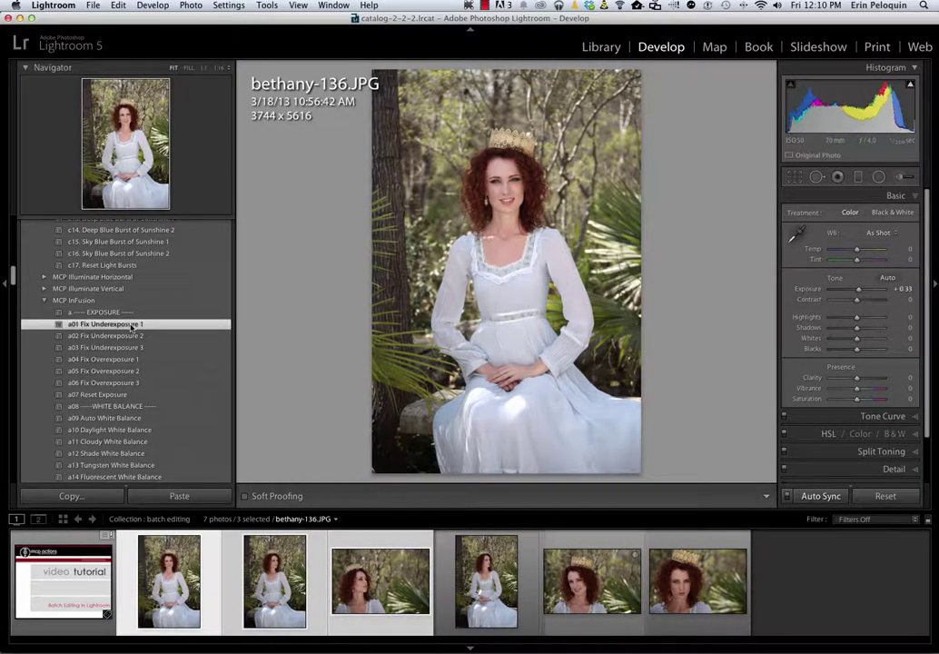
{"action": "scroll", "coordinate": [127, 386], "scroll_direction": "down", "scroll_amount": 5}
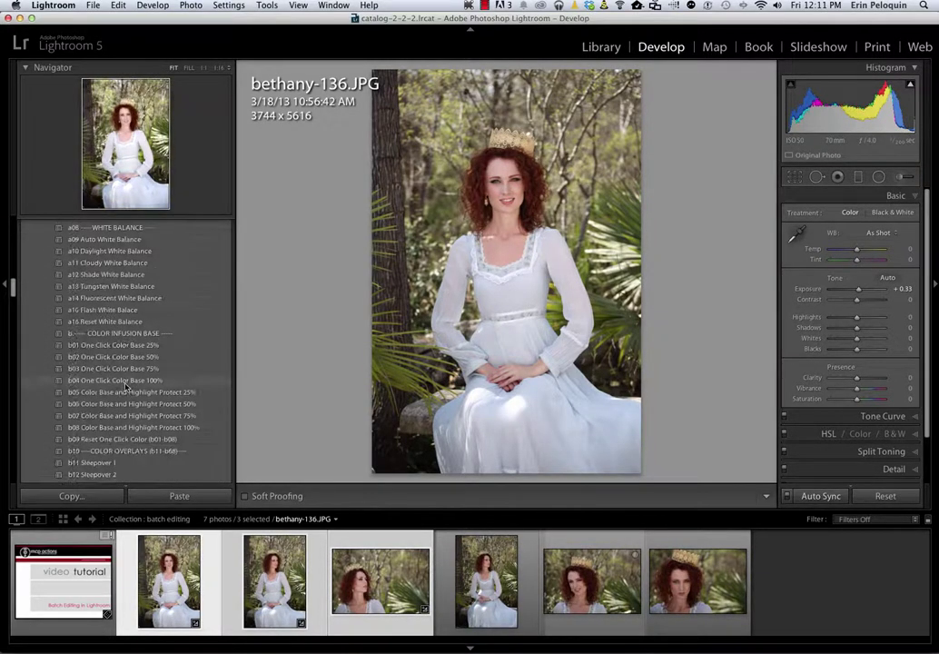
{"action": "left_click", "coordinate": [102, 310]}
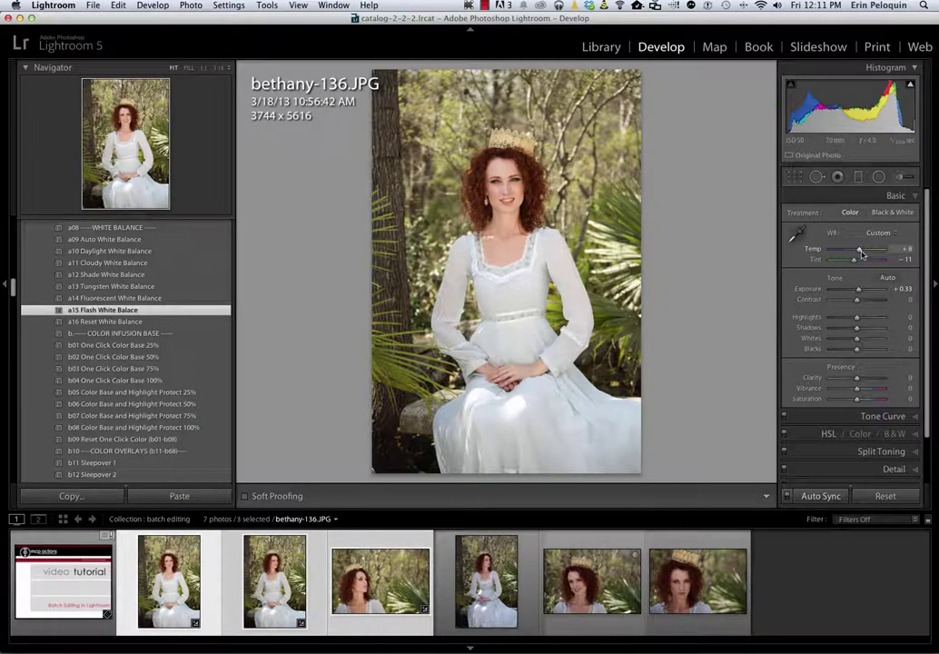
{"action": "left_click_drag", "start_coordinate": [863, 254], "coordinate": [858, 263]}
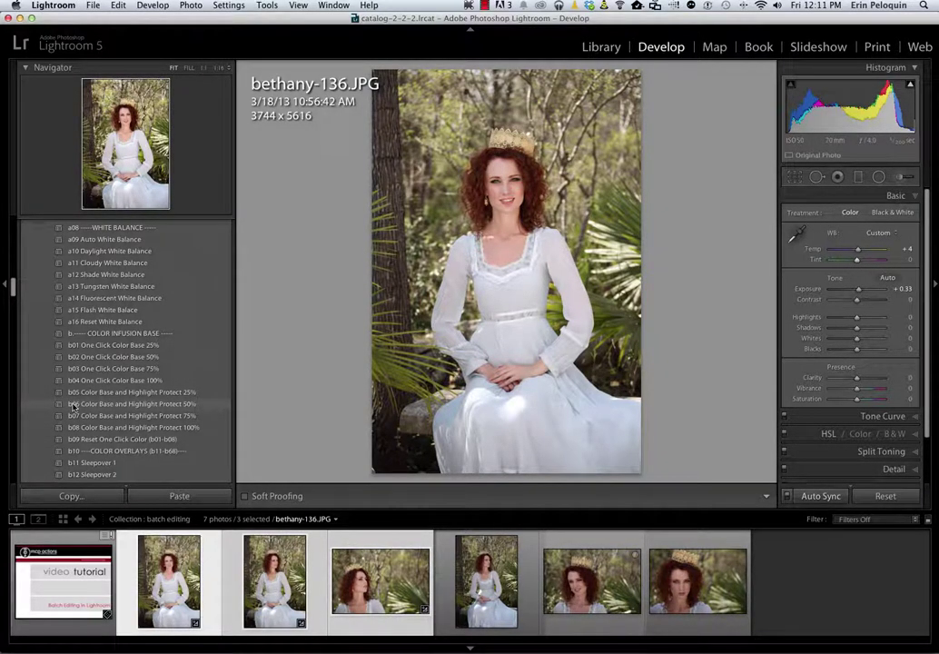
{"action": "left_click", "coordinate": [73, 406]}
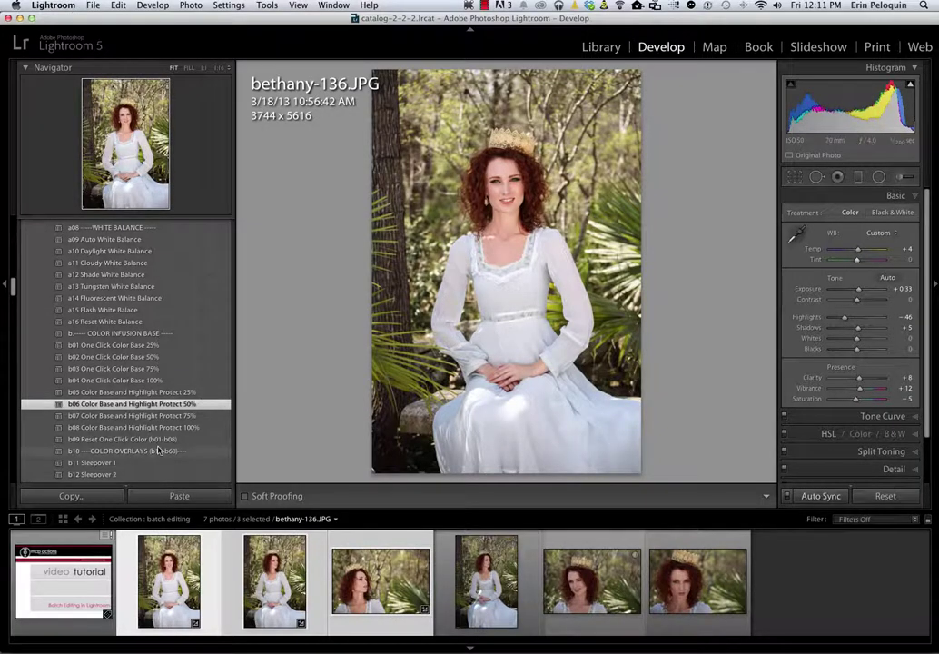
{"action": "scroll", "coordinate": [157, 449], "scroll_direction": "down", "scroll_amount": 15}
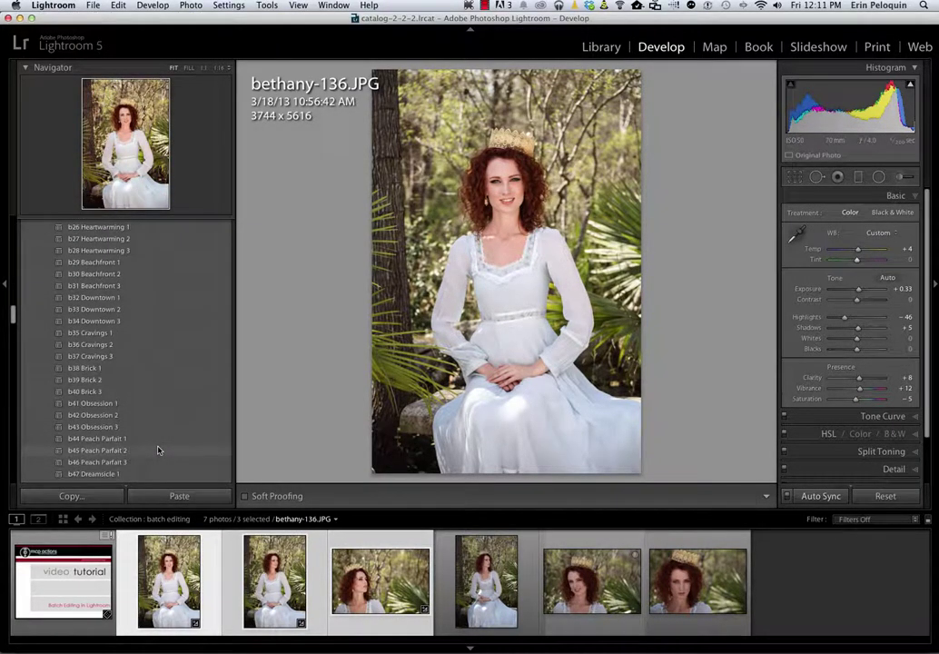
Try the Obsession 1 colour preset, then apply the Calm the Reds preset.
{"action": "left_click", "coordinate": [84, 408]}
{"action": "scroll", "coordinate": [85, 411], "scroll_direction": "down", "scroll_amount": 6}
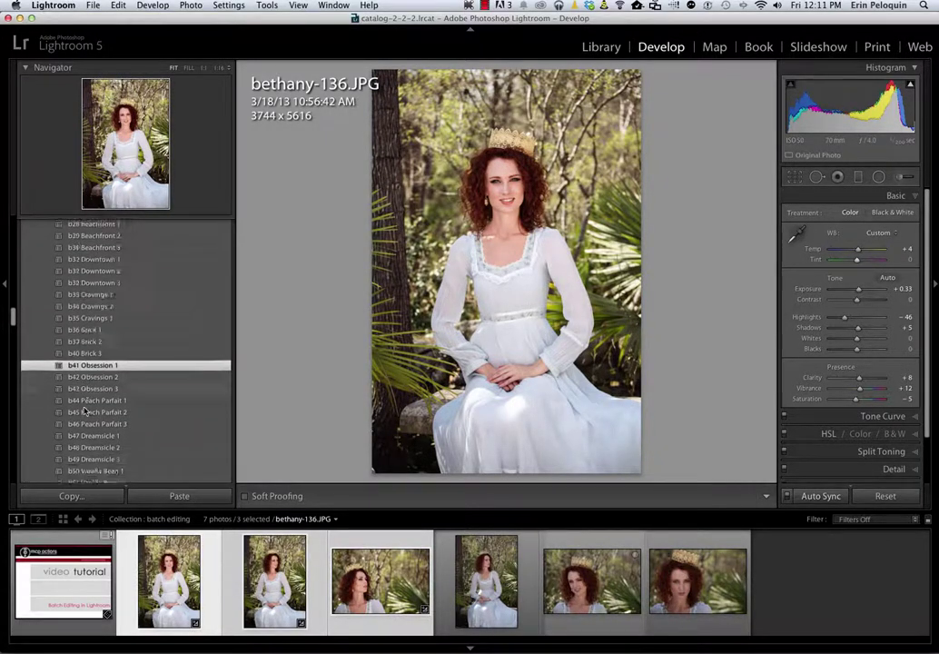
{"action": "scroll", "coordinate": [84, 410], "scroll_direction": "down", "scroll_amount": 10}
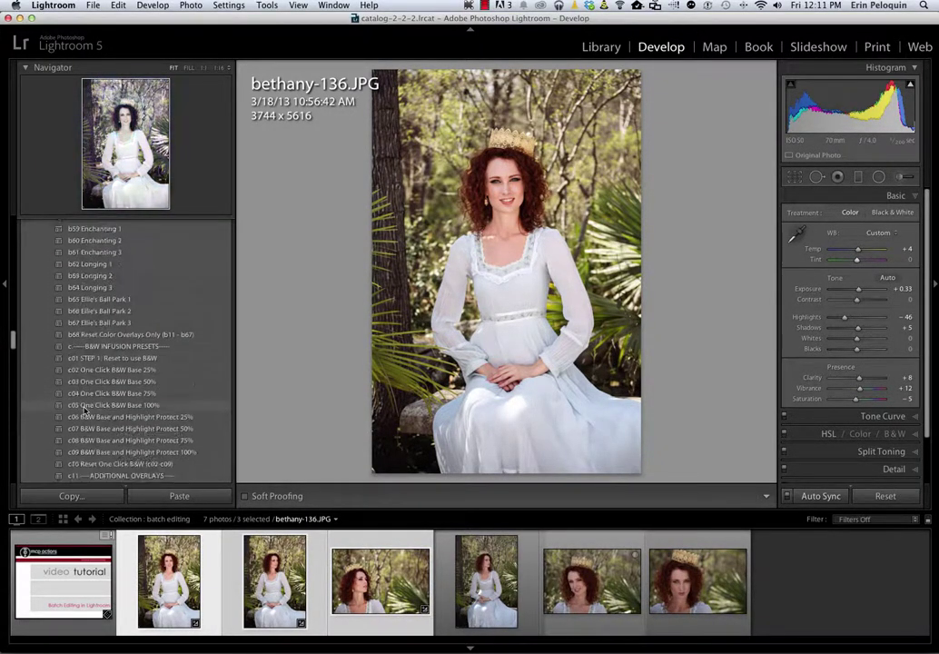
{"action": "scroll", "coordinate": [84, 410], "scroll_direction": "down", "scroll_amount": 12}
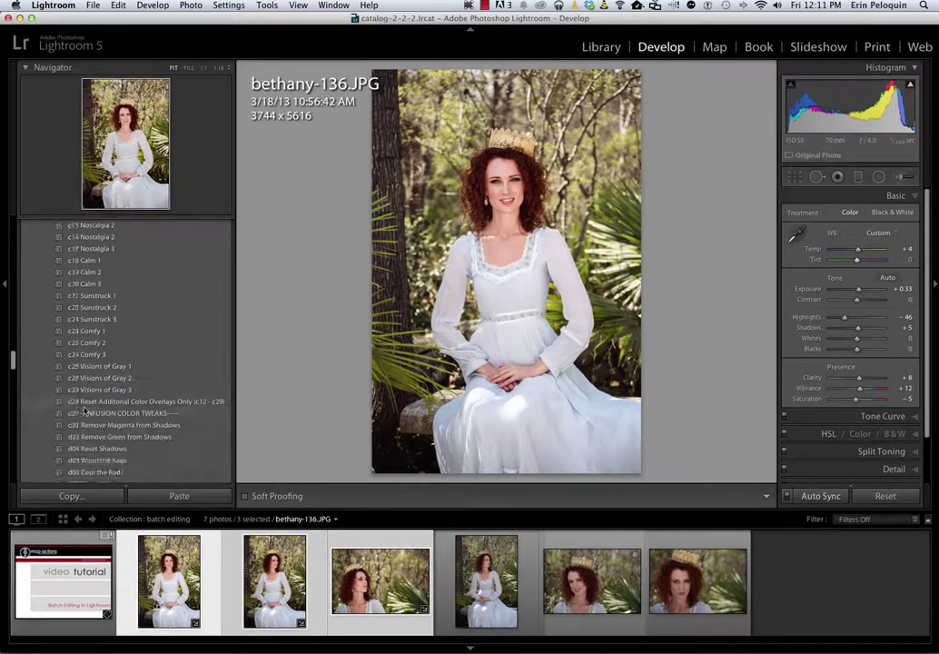
{"action": "scroll", "coordinate": [83, 411], "scroll_direction": "down", "scroll_amount": 2}
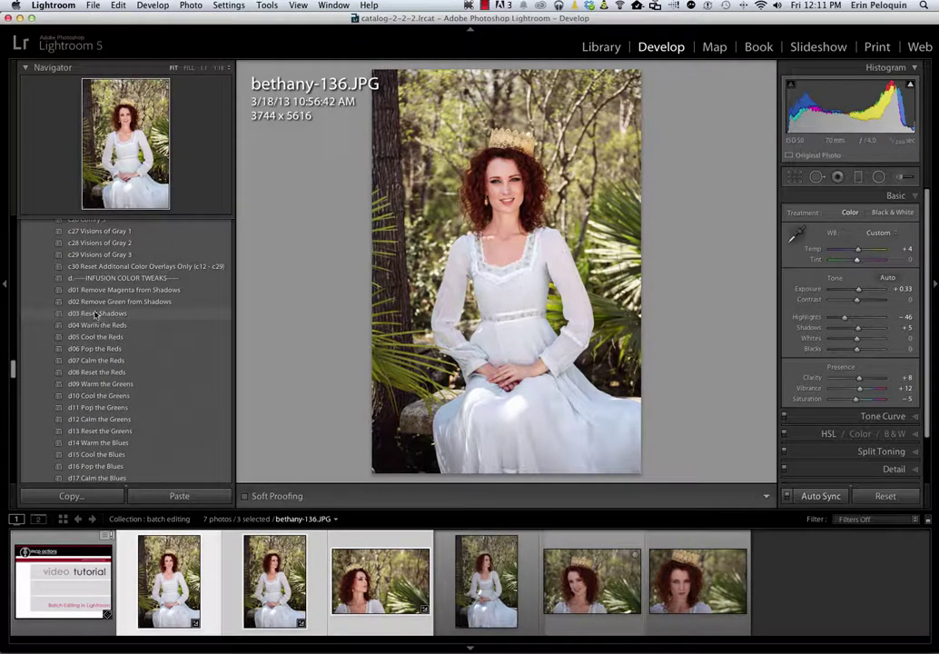
{"action": "left_click", "coordinate": [90, 360]}
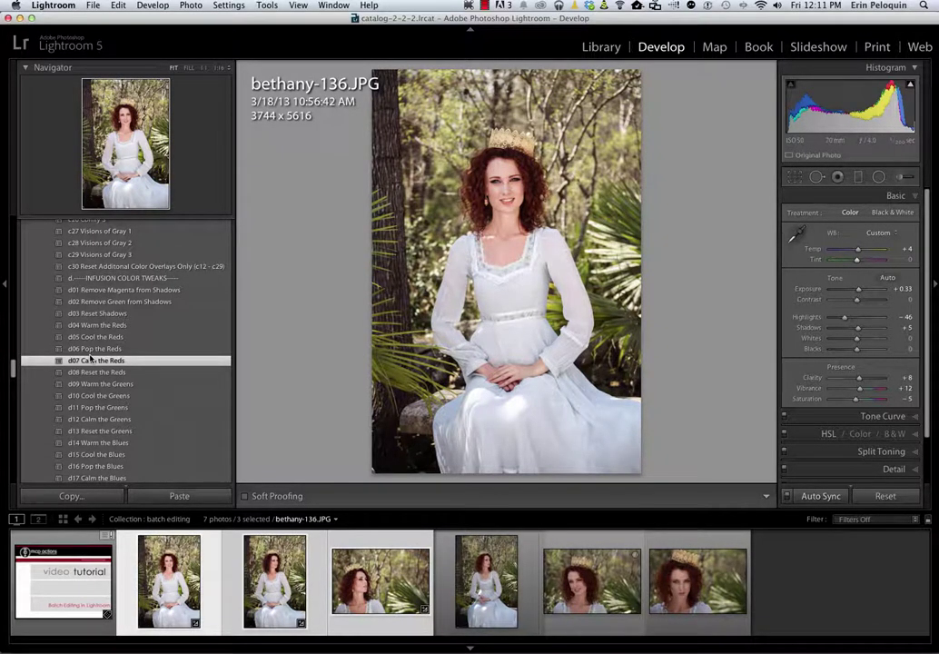
{"action": "scroll", "coordinate": [109, 381], "scroll_direction": "down", "scroll_amount": 5}
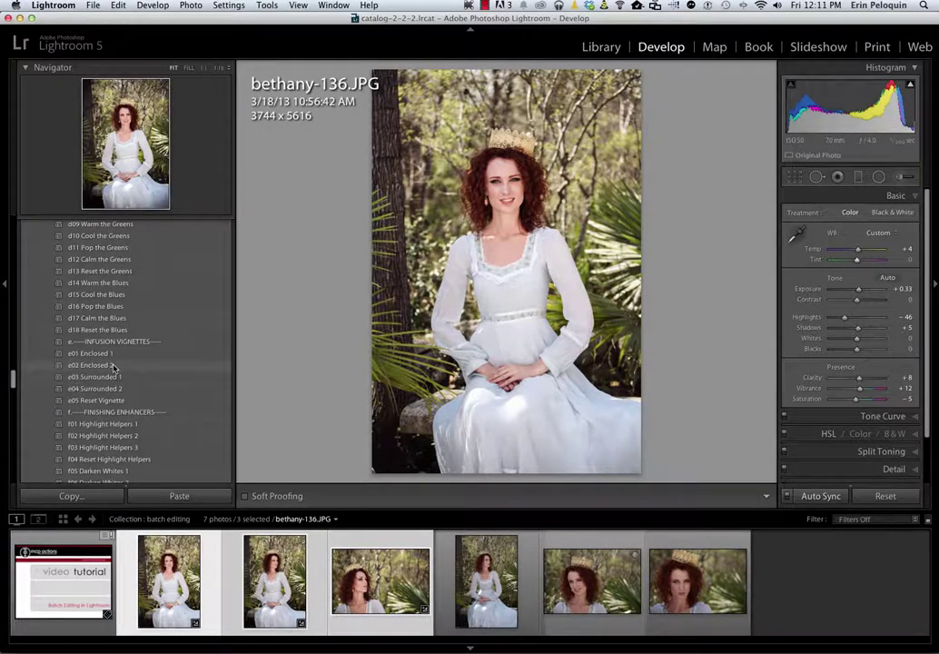
Apply the e02 Enclosed 2 vignette and f21 High Def Sharpening 1 presets.
{"action": "left_click", "coordinate": [113, 365]}
{"action": "scroll", "coordinate": [105, 421], "scroll_direction": "down", "scroll_amount": 2}
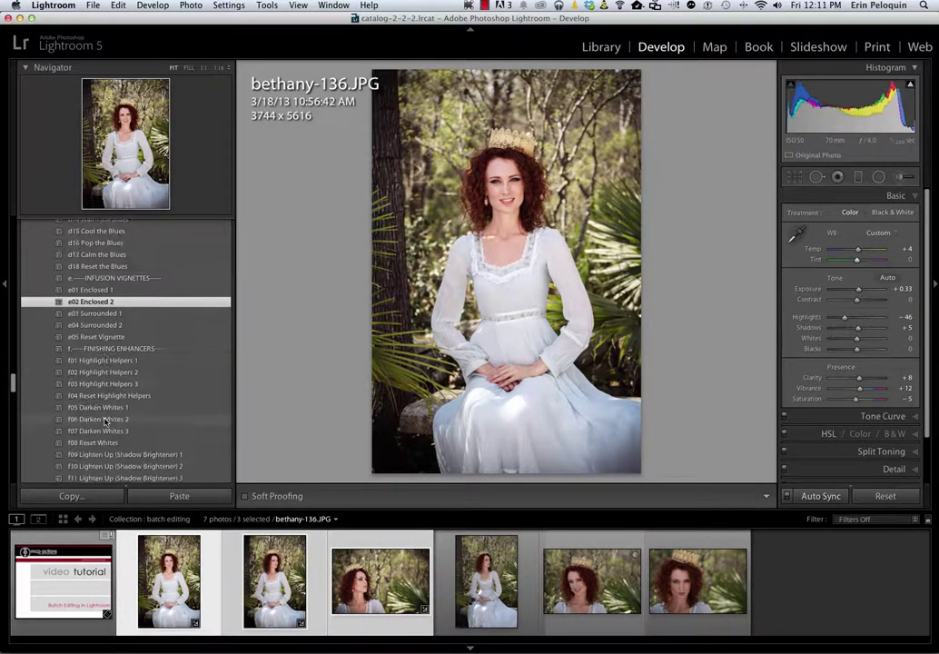
{"action": "scroll", "coordinate": [106, 421], "scroll_direction": "down", "scroll_amount": 7}
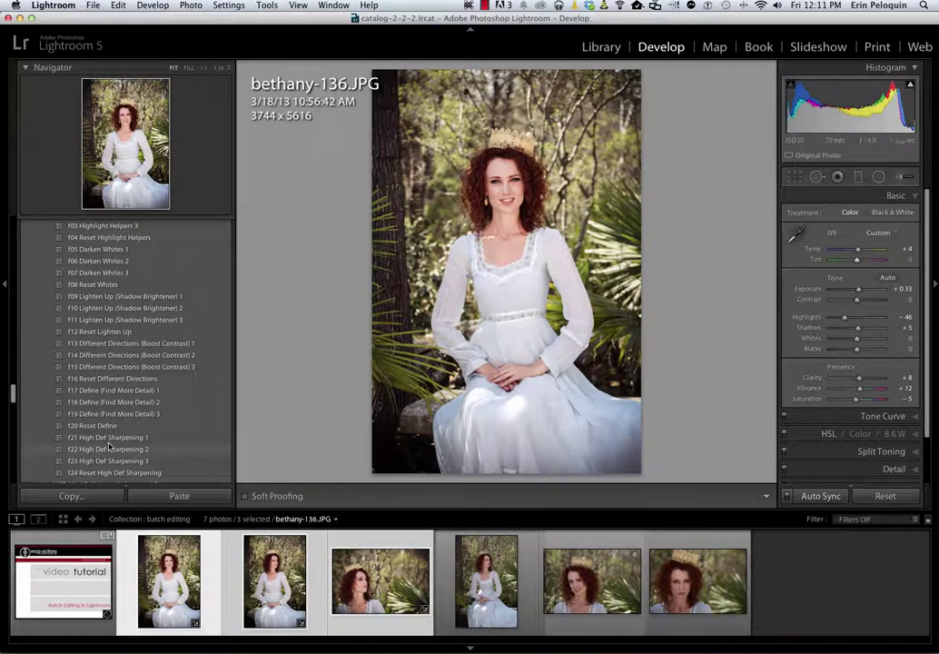
{"action": "left_click", "coordinate": [109, 440]}
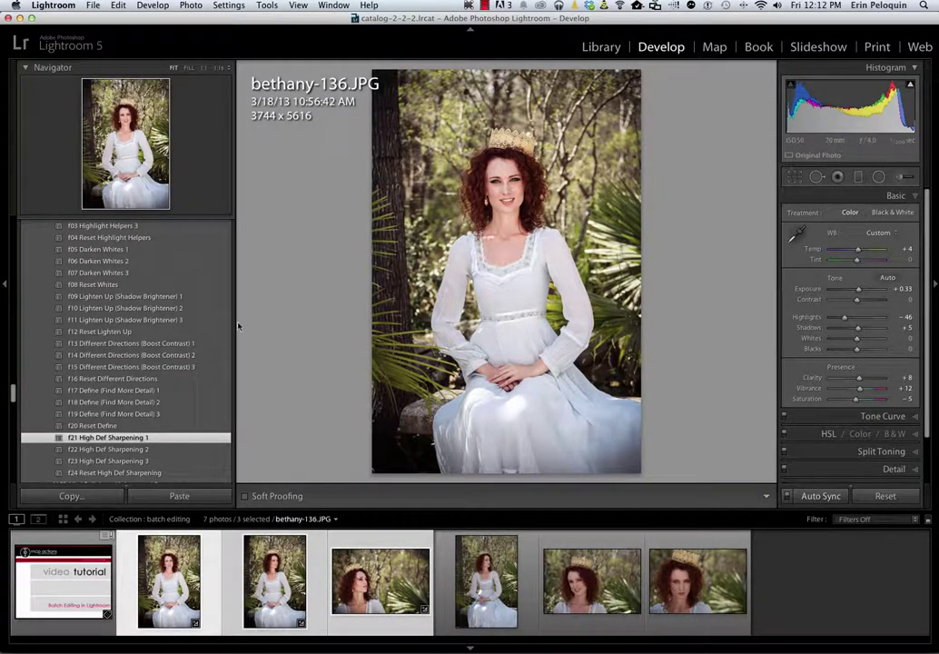
{"action": "key", "text": "backslash"}
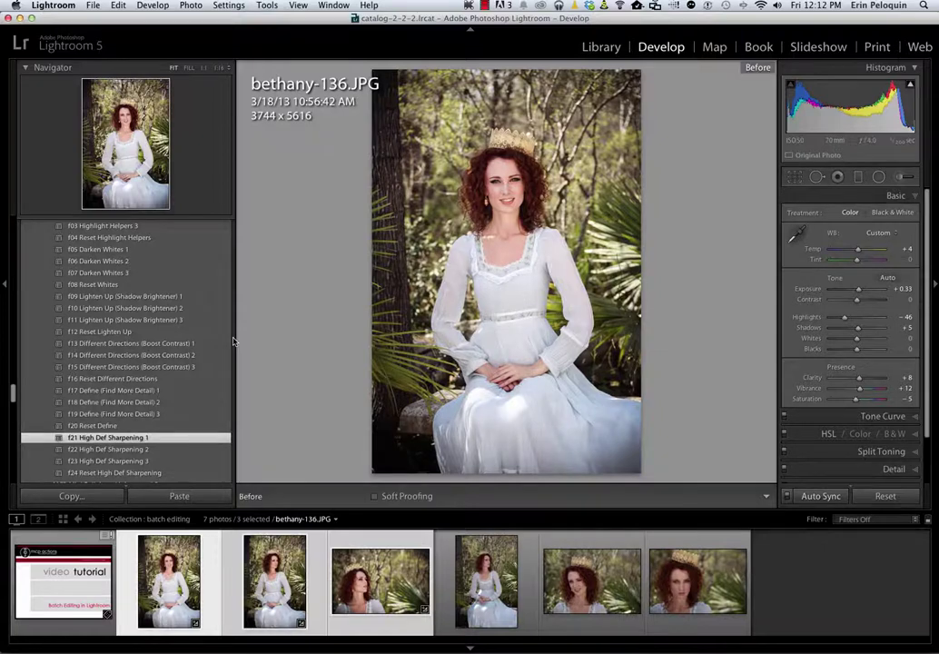
{"action": "key", "text": "backslash"}
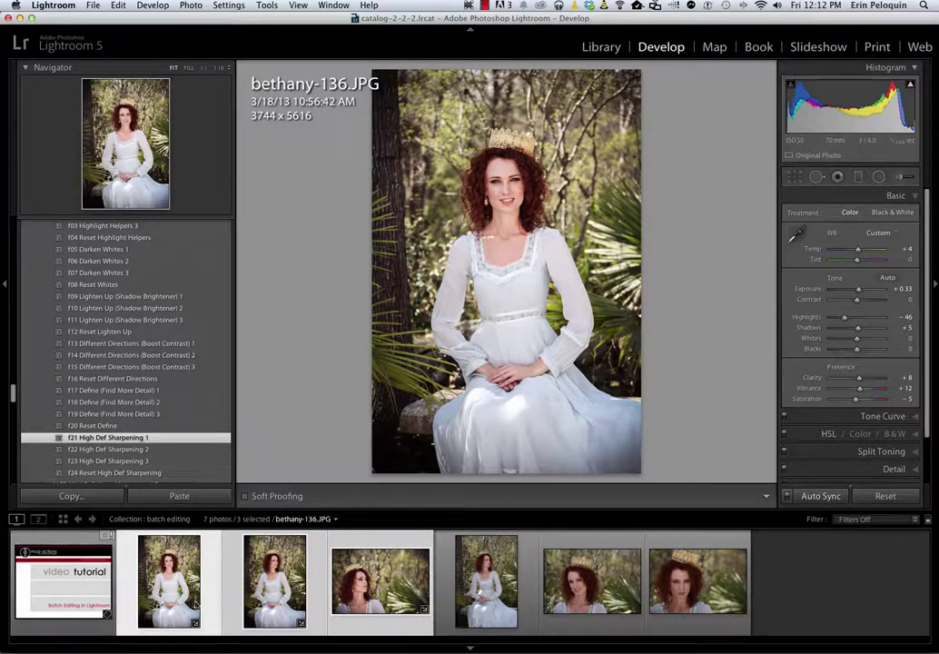
Move to bethany-138, apply f10 Lighten Up (Shadow Brightener) 2, and add bethany-143 to the selection.
{"action": "left_click", "coordinate": [217, 626]}
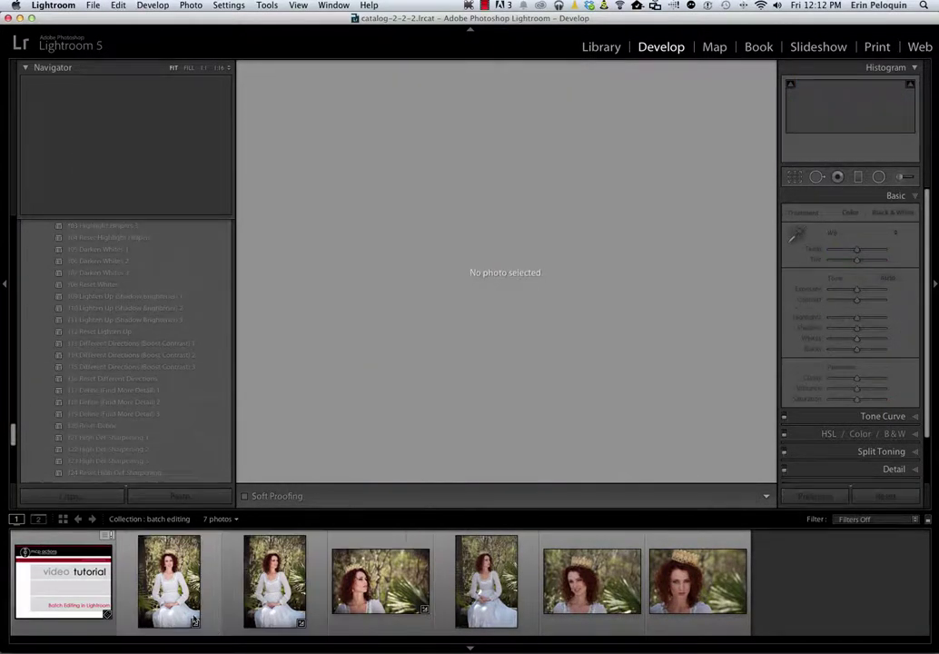
{"action": "left_click", "coordinate": [272, 611]}
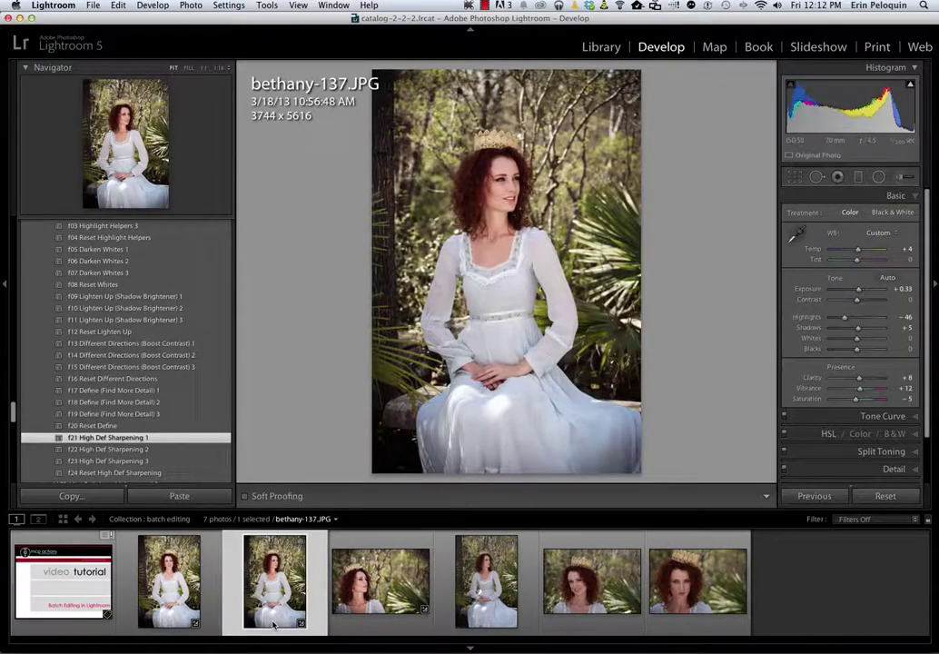
{"action": "key", "text": "Right"}
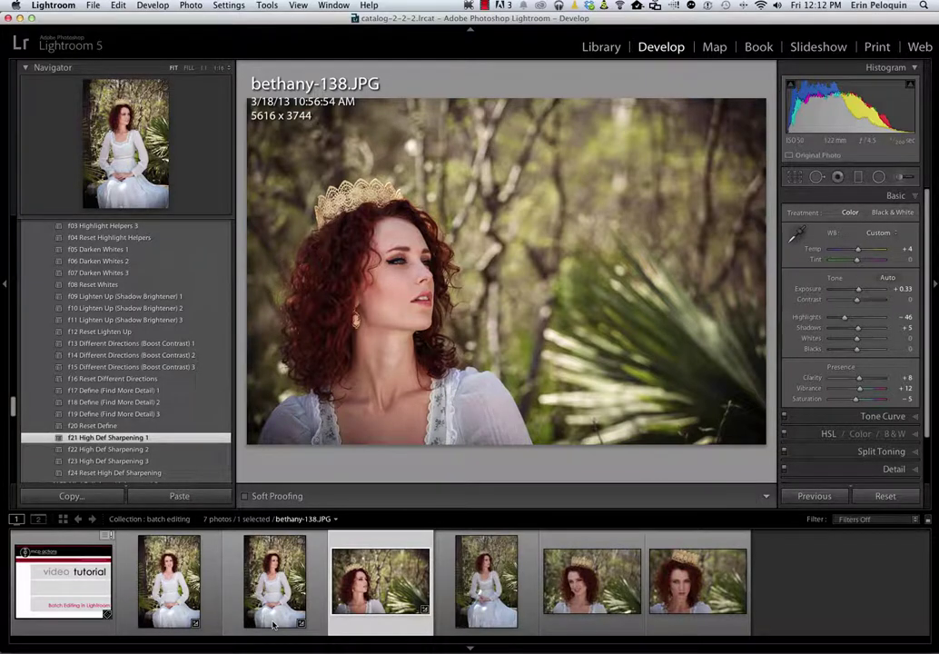
{"action": "scroll", "coordinate": [164, 466], "scroll_direction": "up", "scroll_amount": 5}
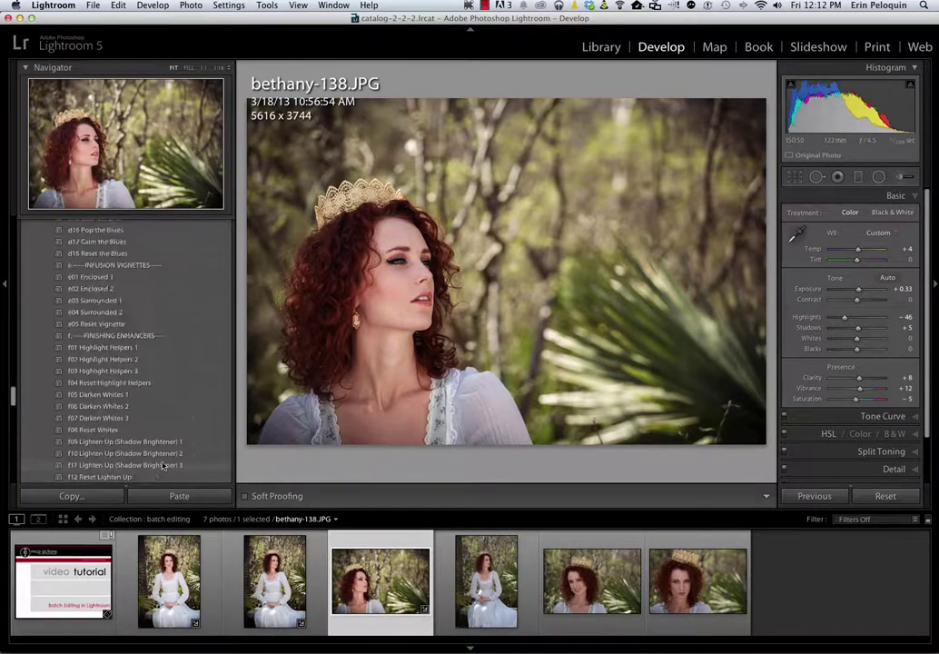
{"action": "left_click", "coordinate": [154, 454]}
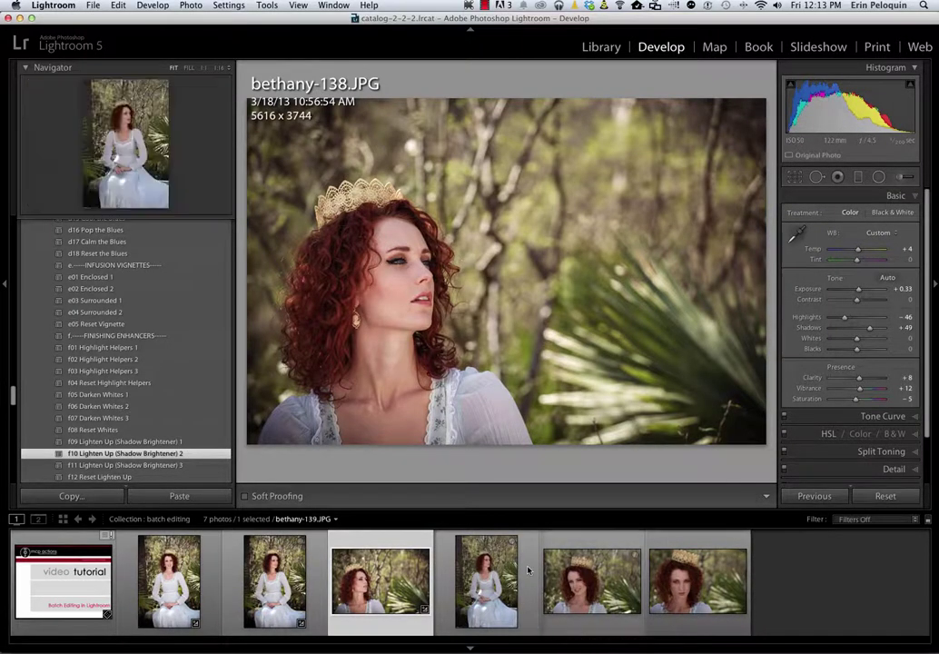
{"action": "left_click", "coordinate": [566, 609], "text": "super"}
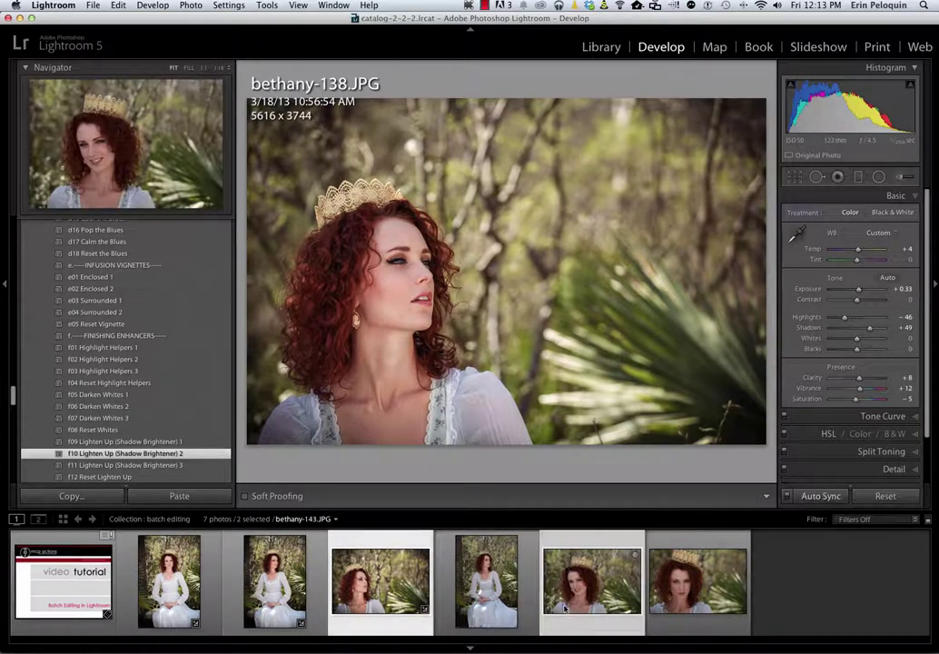
Add bethany-150 and bethany-139 to the selection and turn Auto Sync off.
{"action": "left_click", "coordinate": [677, 624], "text": "super"}
{"action": "left_click", "coordinate": [486, 595], "text": "super"}
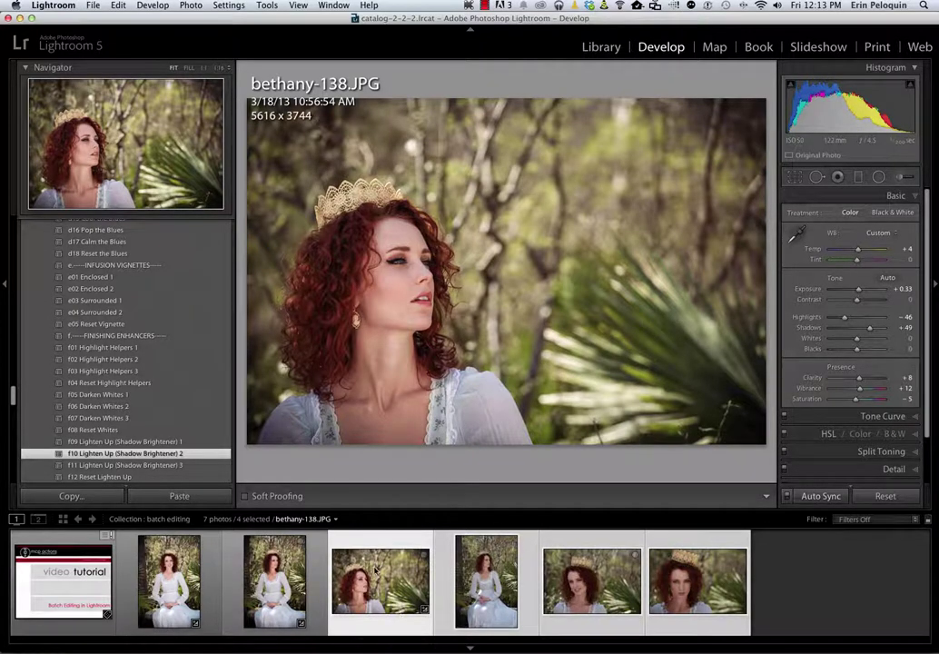
{"action": "left_click", "coordinate": [786, 496]}
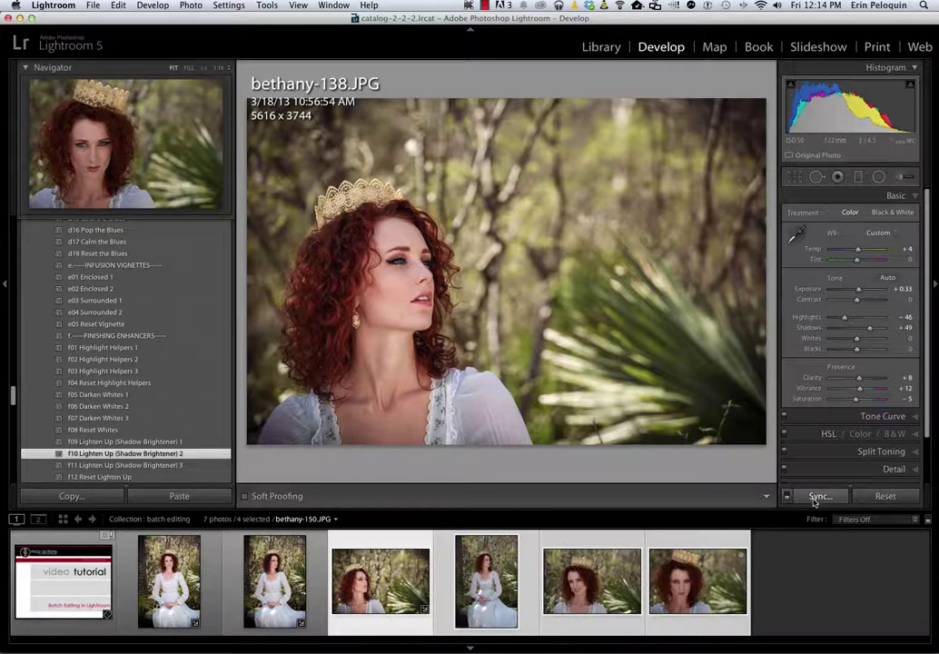
Open Synchronize Settings, move the dialog lower, and uncheck Brush under Local Adjustments.
{"action": "left_click", "coordinate": [818, 497]}
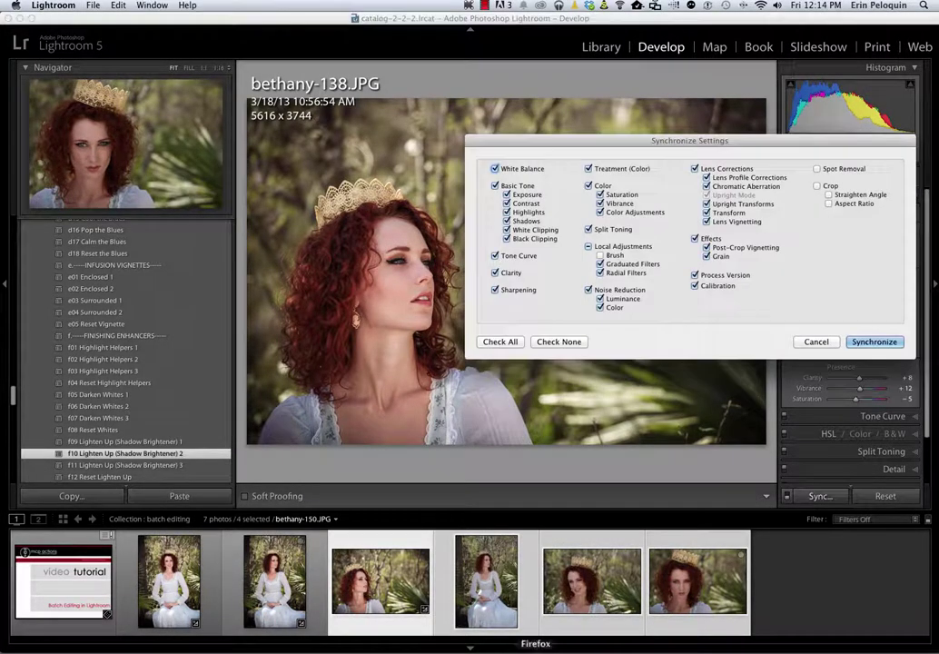
{"action": "left_click_drag", "start_coordinate": [613, 156], "coordinate": [556, 319]}
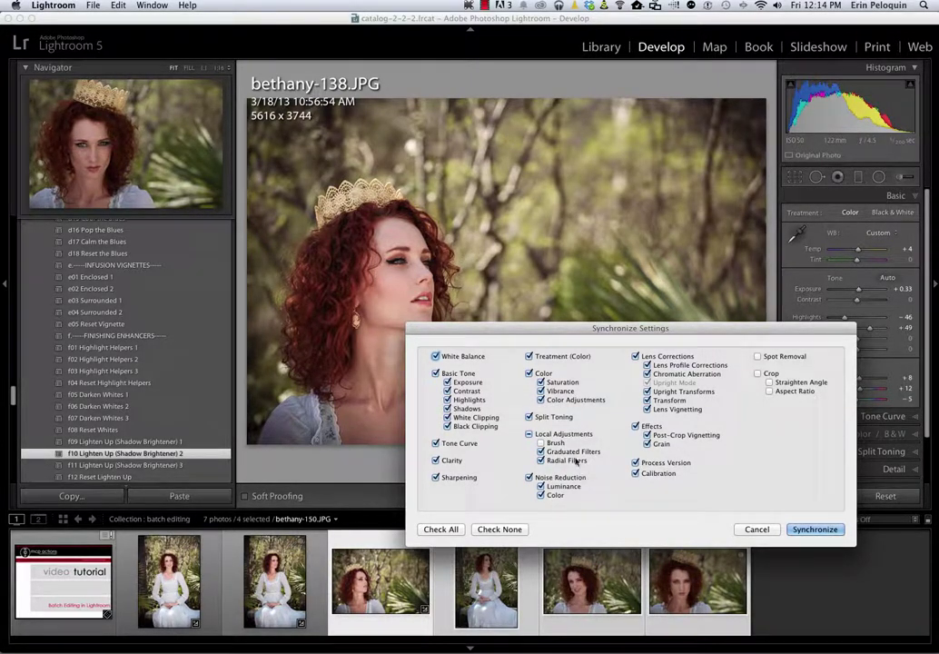
{"action": "left_click", "coordinate": [541, 442]}
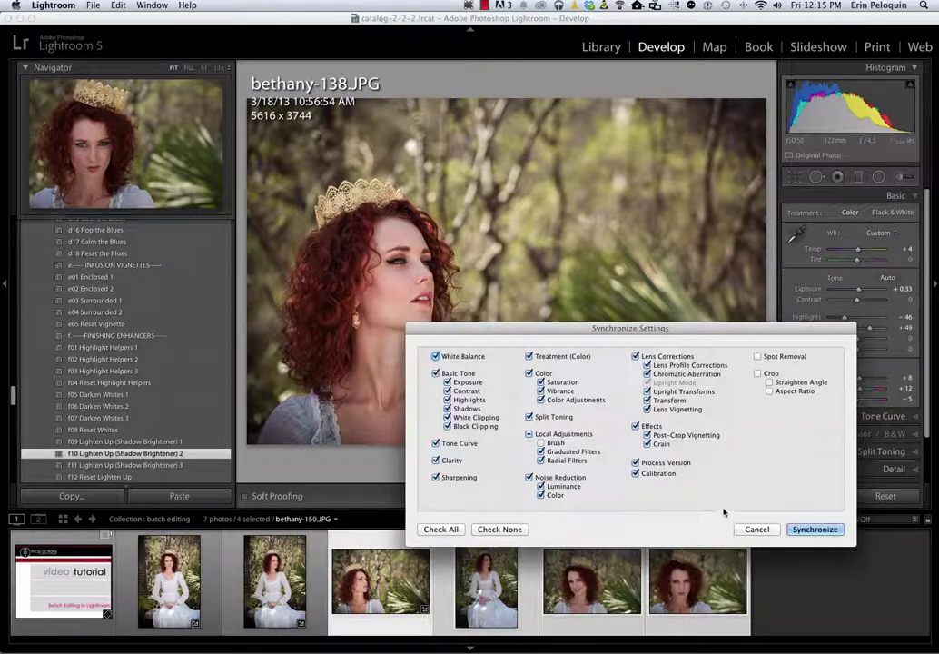
{"action": "left_click", "coordinate": [796, 531]}
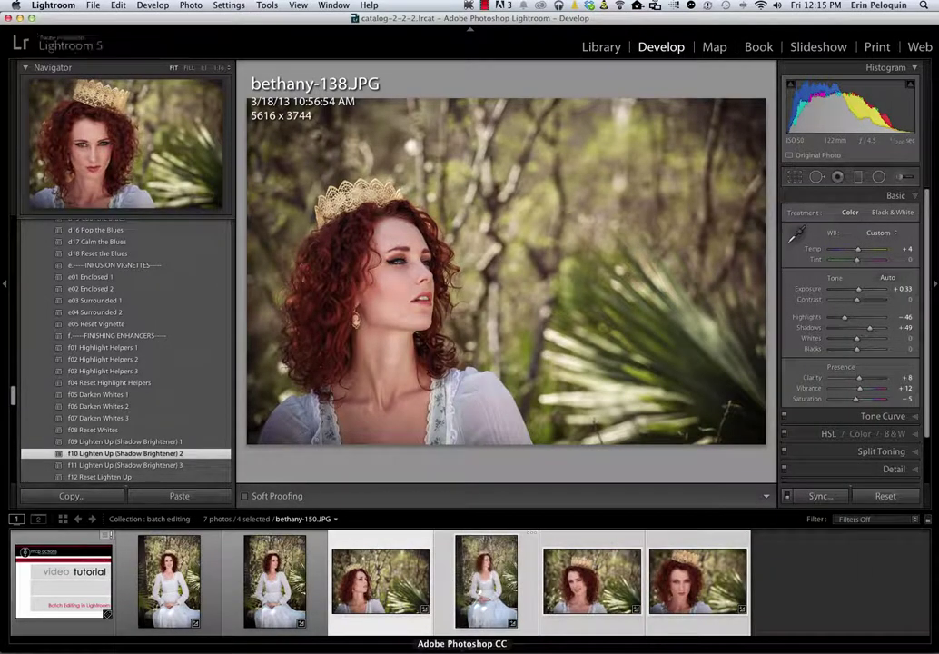